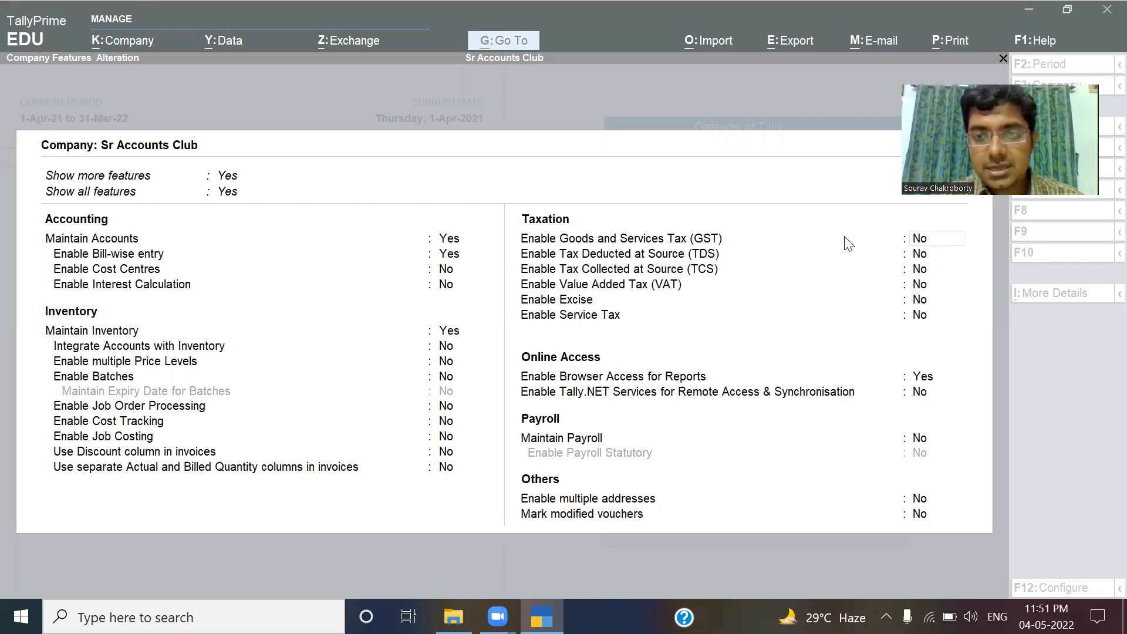
Enable GST with State West Bengal, Regular registration, no other territory, applicable from 1-Apr-21.
left_click(924, 241)
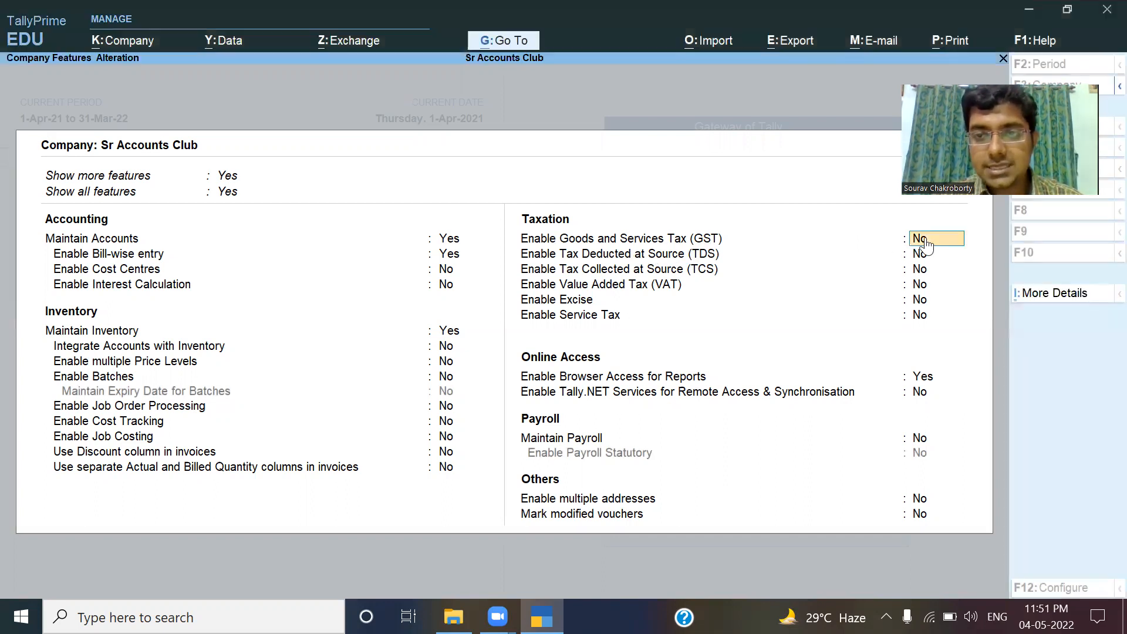
key("y")
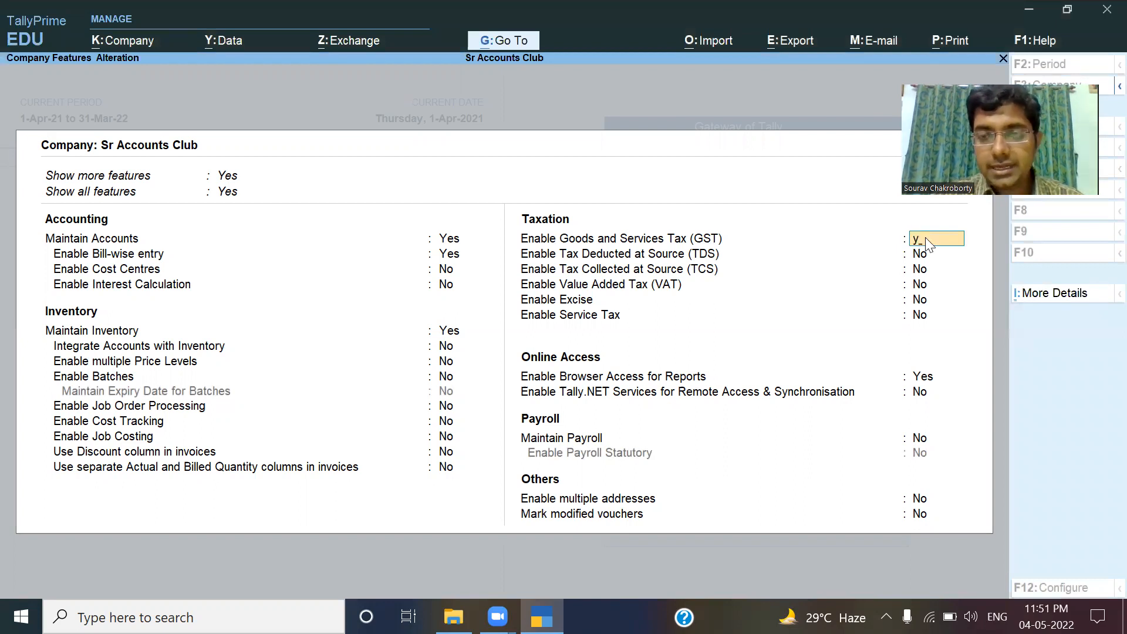
key("Return")
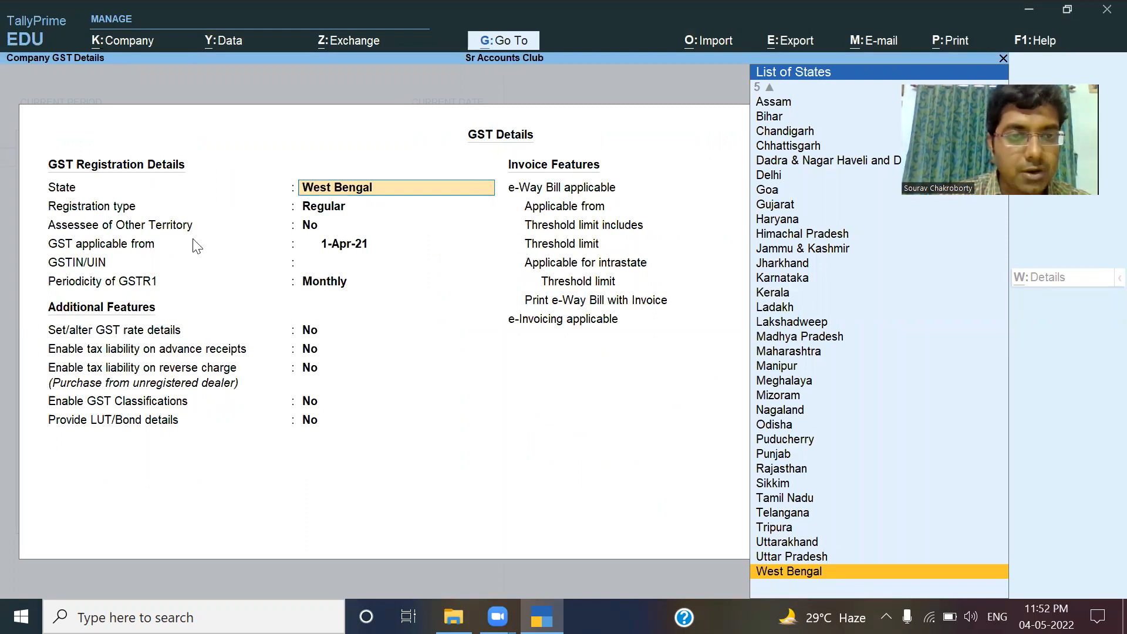
key("Return")
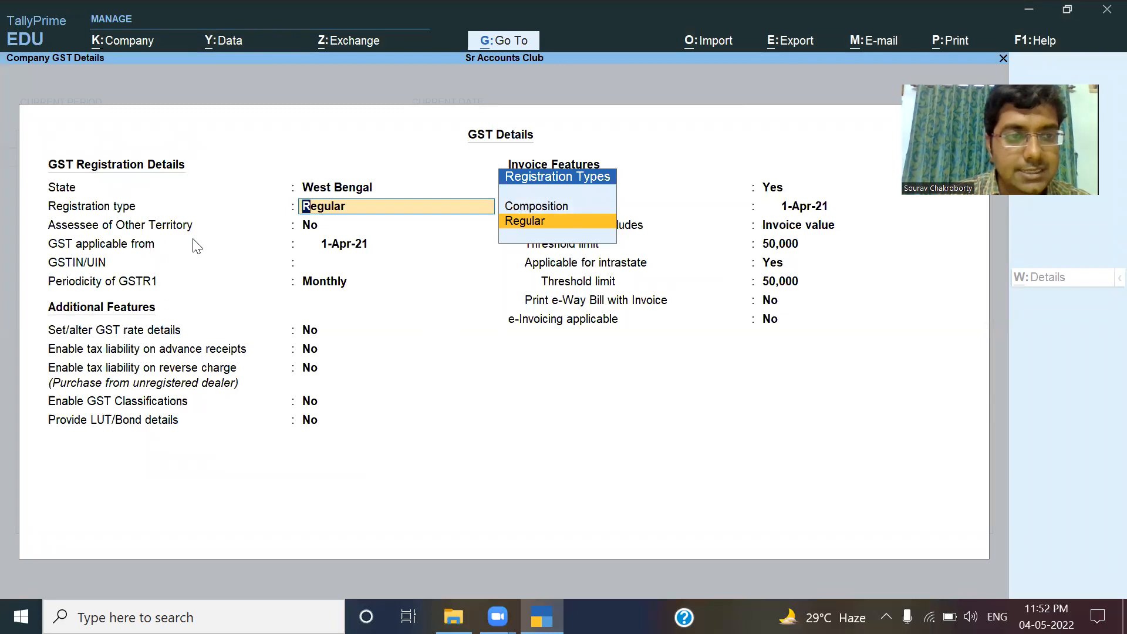
key("Return")
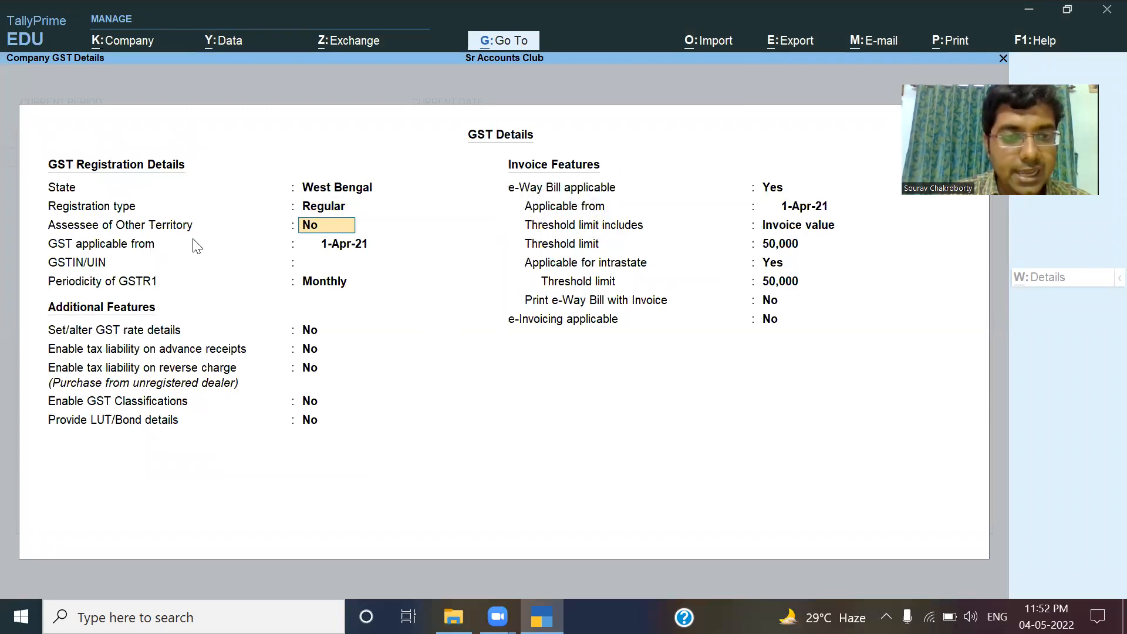
key("Return")
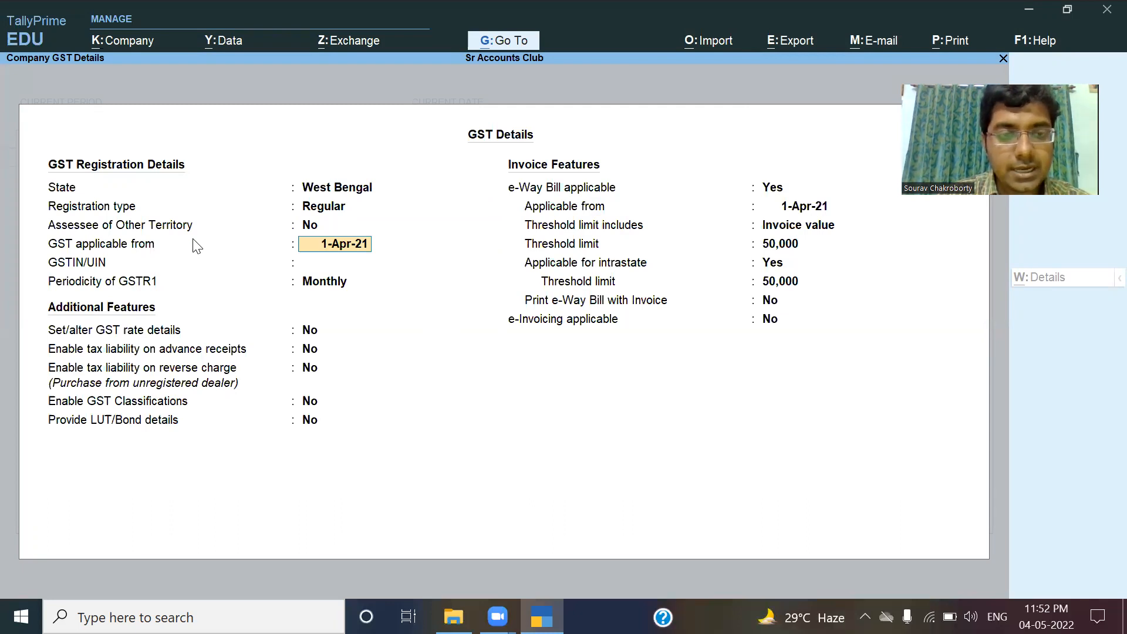
key("Return")
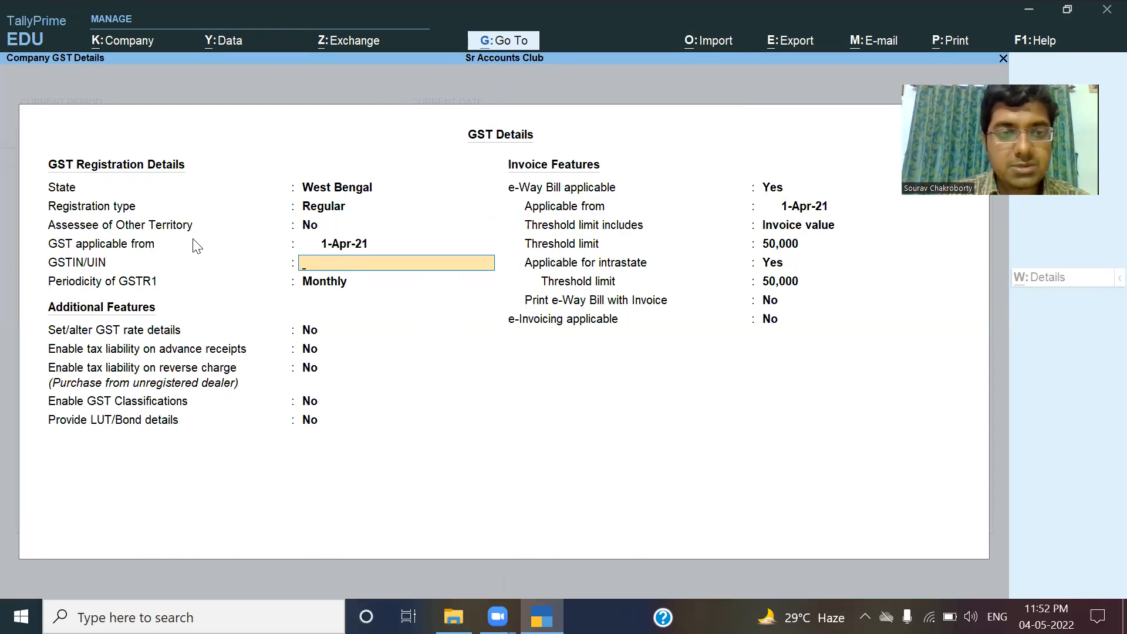
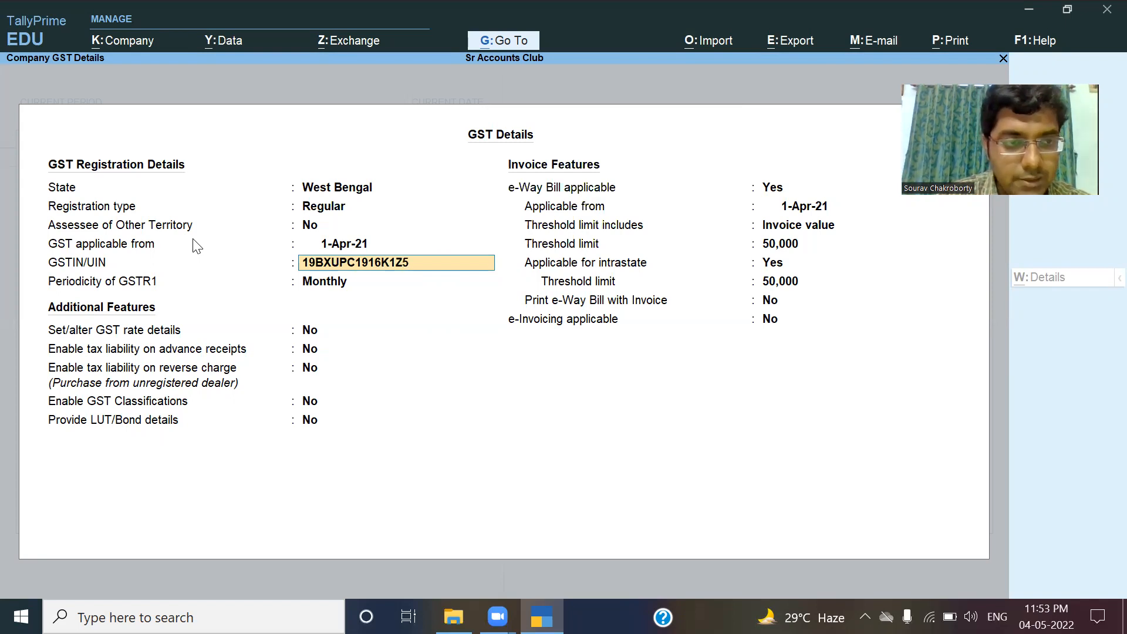
Enter the company's 15-character GSTIN in the GSTIN/UIN field and confirm it.
key("Return")
key("Return")
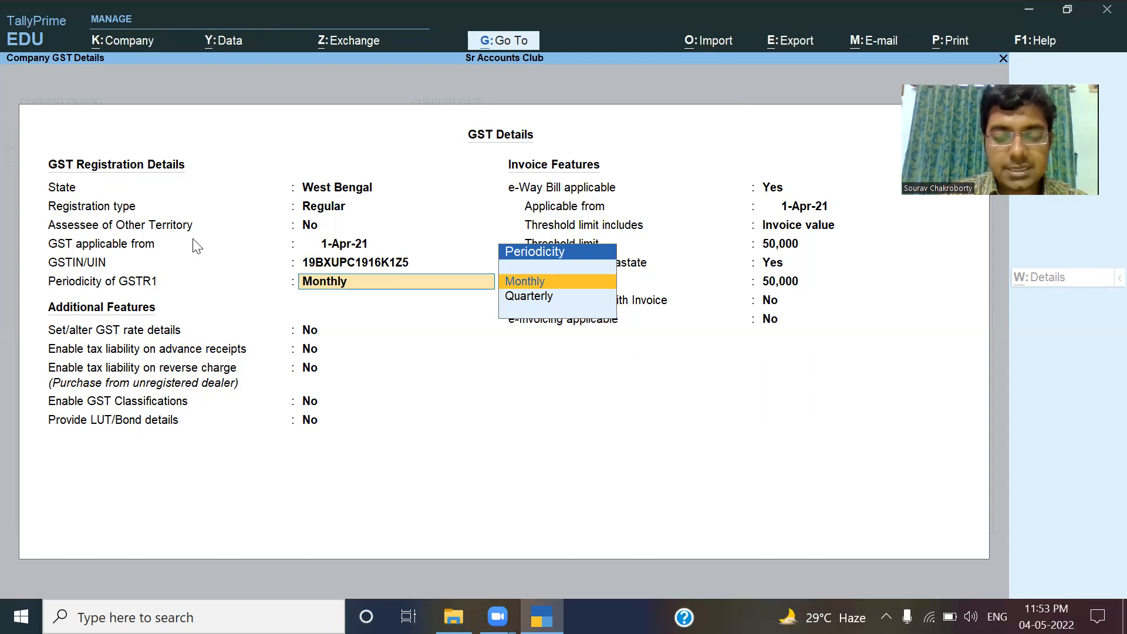
Keep GSTR1 periodicity Monthly and leave rate details, reverse charge and classifications at No.
key("Return")
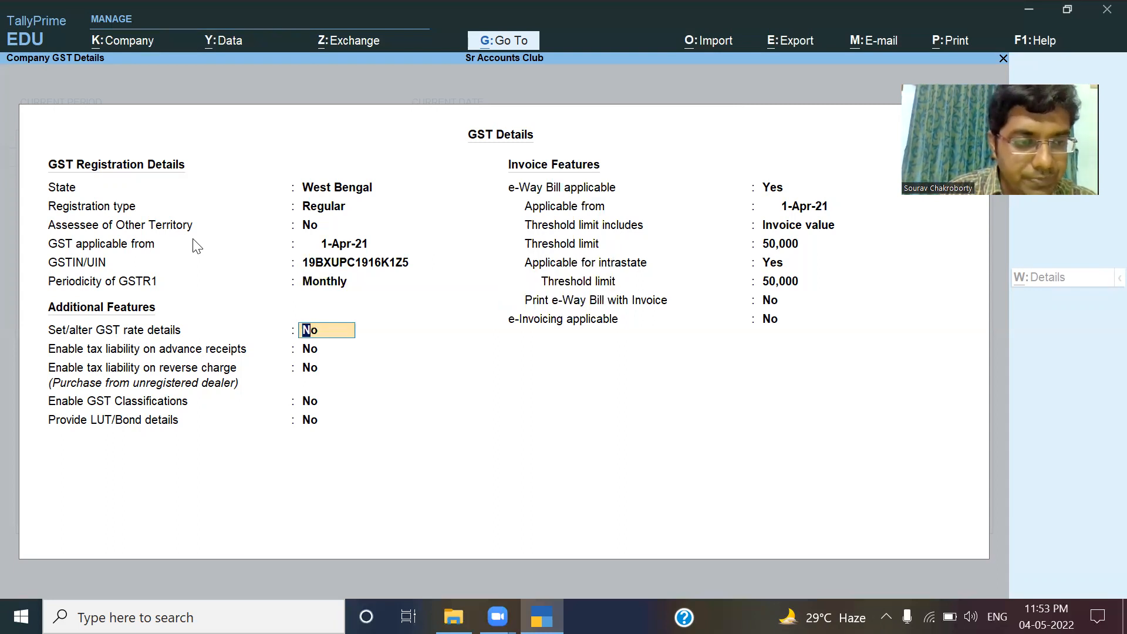
key("Return")
key("Return")
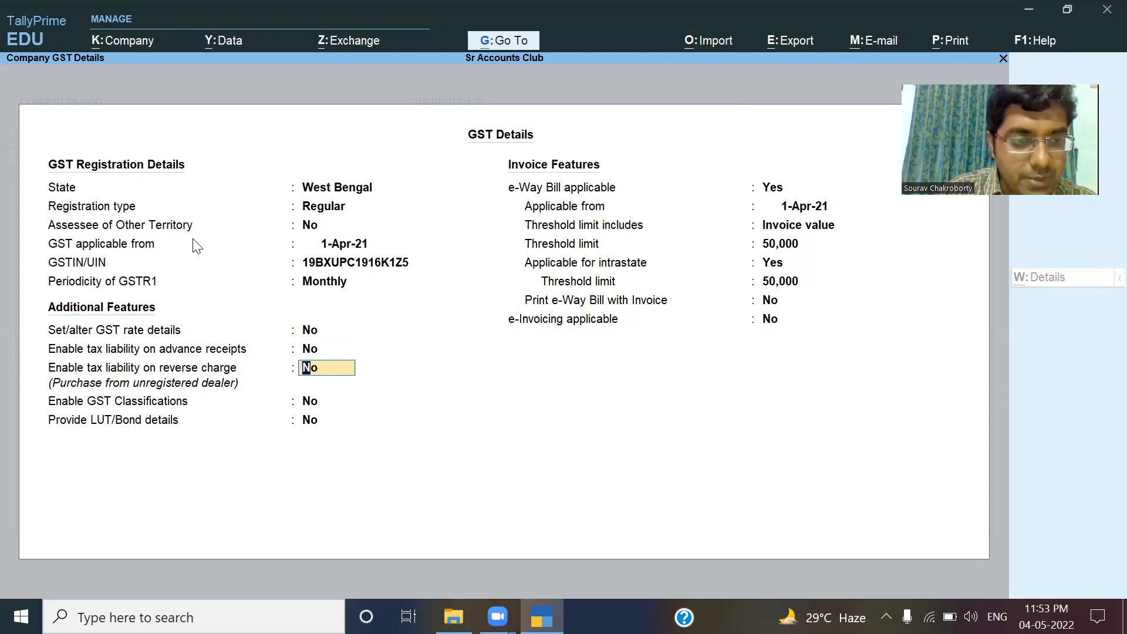
key("Return")
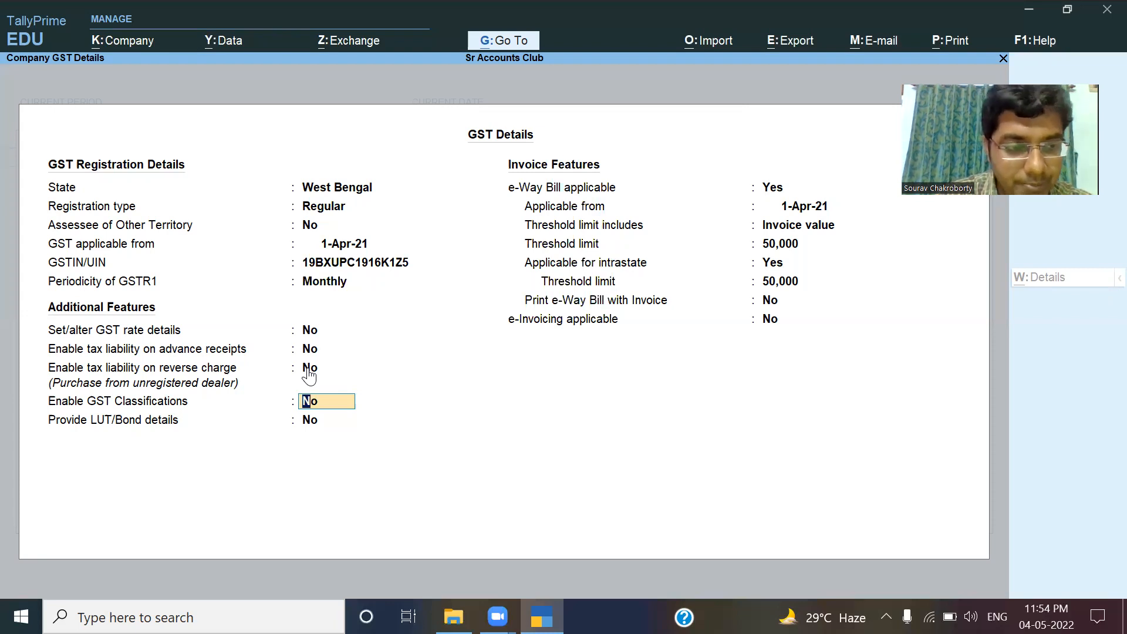
key("Return")
key("Return")
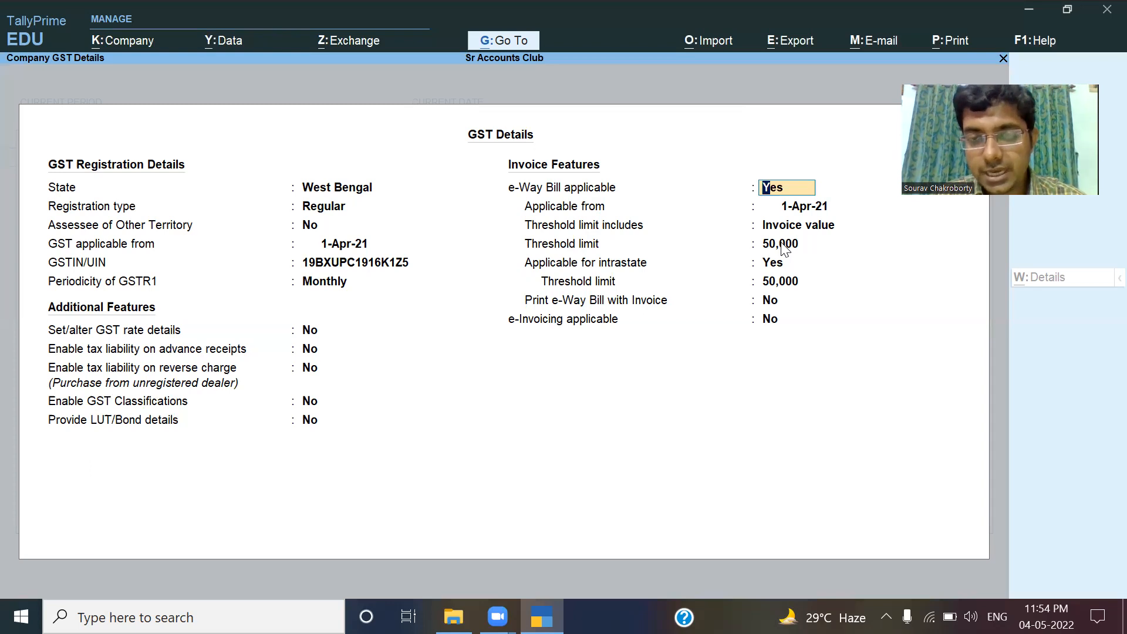
Keep e-Way Bill from 1-Apr-21 at 50,000 thresholds, e-Invoicing off, and accept the GST details.
key("Return")
key("Return")
key("Return")
key("Return")
key("Return")
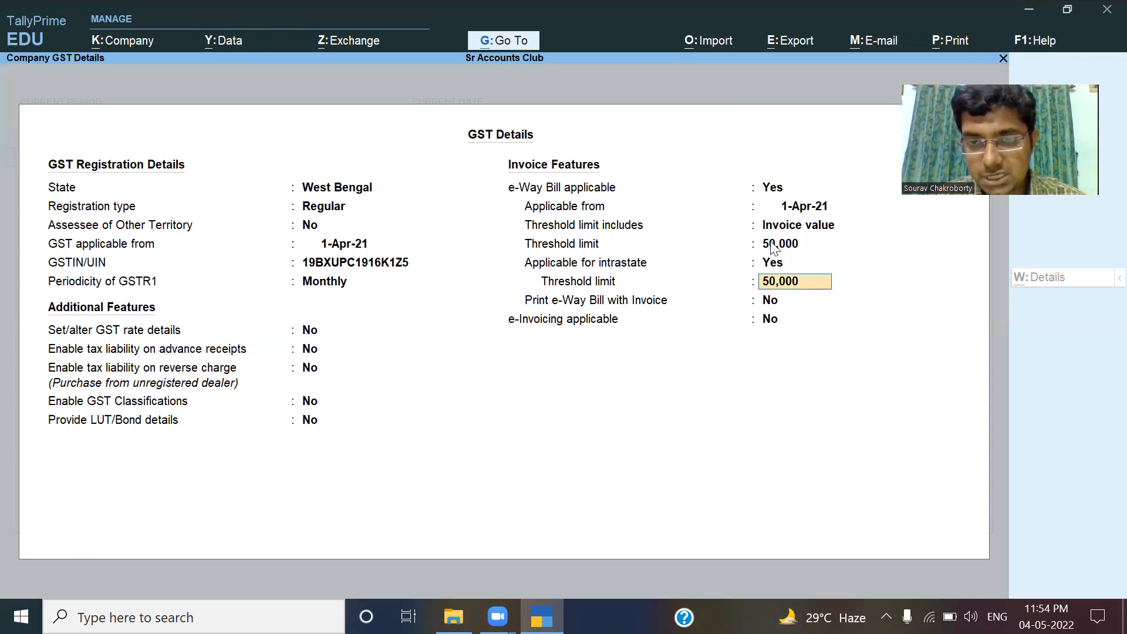
key("Return")
key("Return")
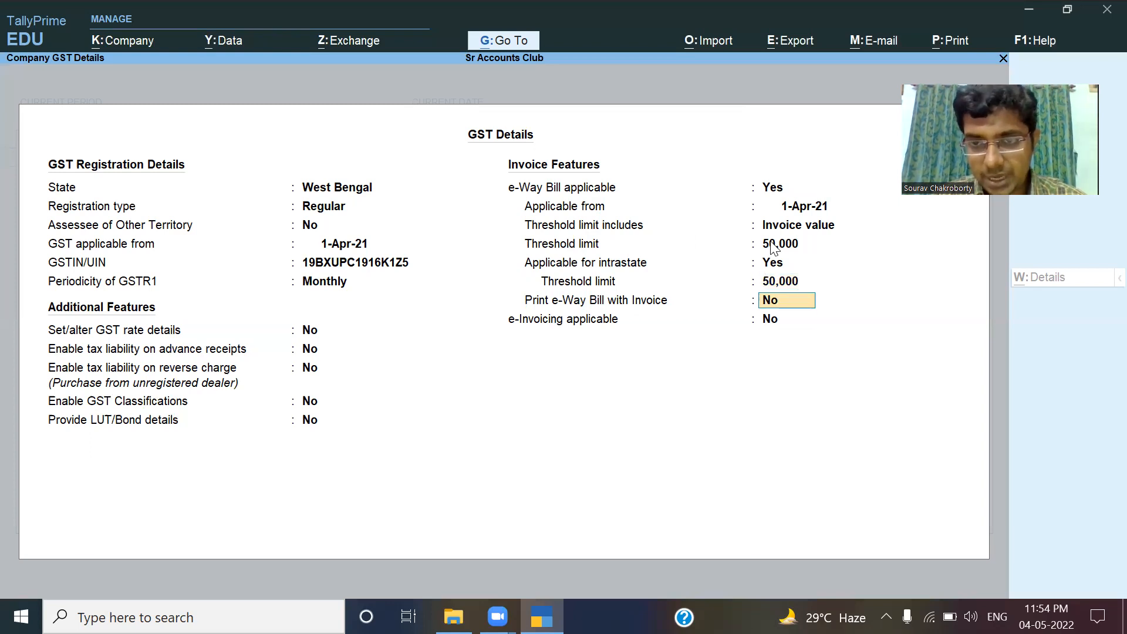
key("Return")
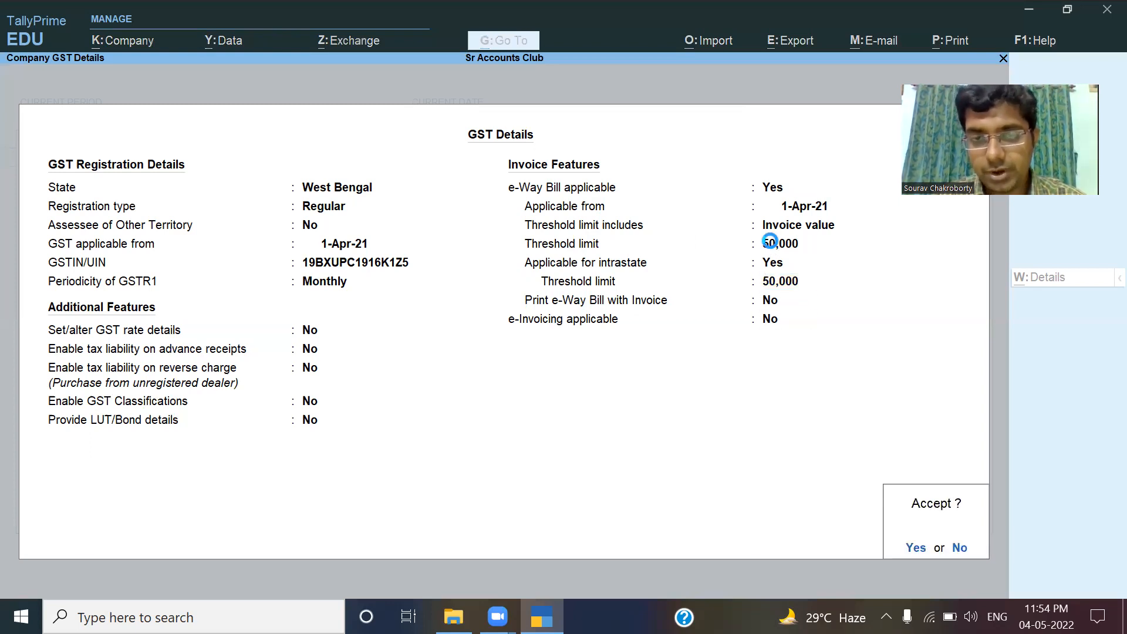
key("Return")
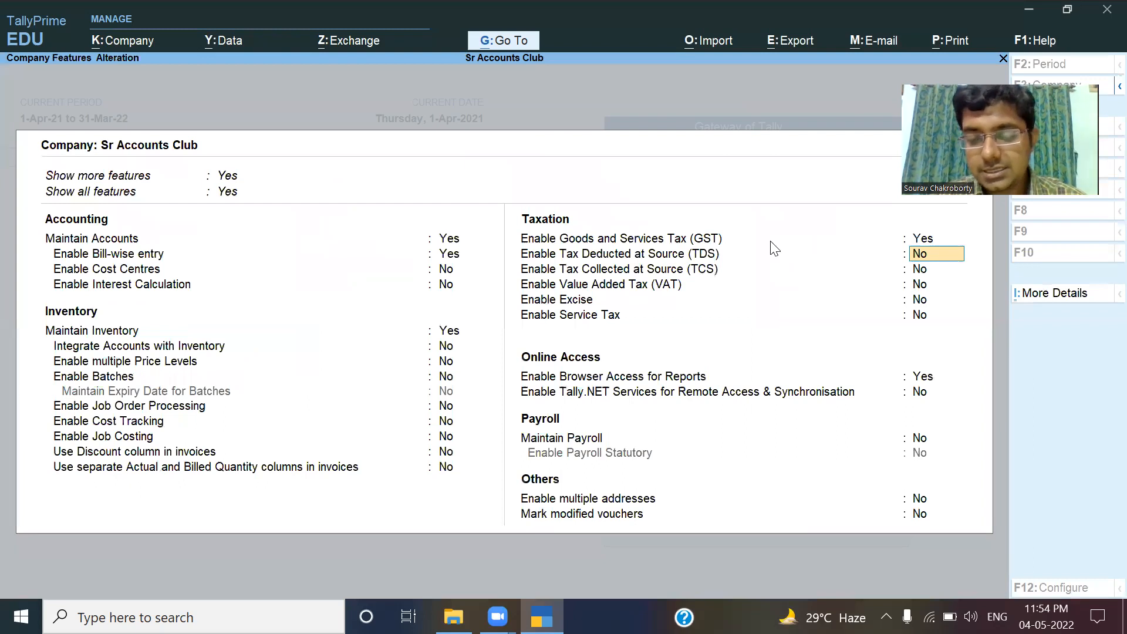
Leave the remaining Company Features unchanged and save them, returning to Gateway of Tally.
key("Return")
key("Return")
key("Return")
key("Return")
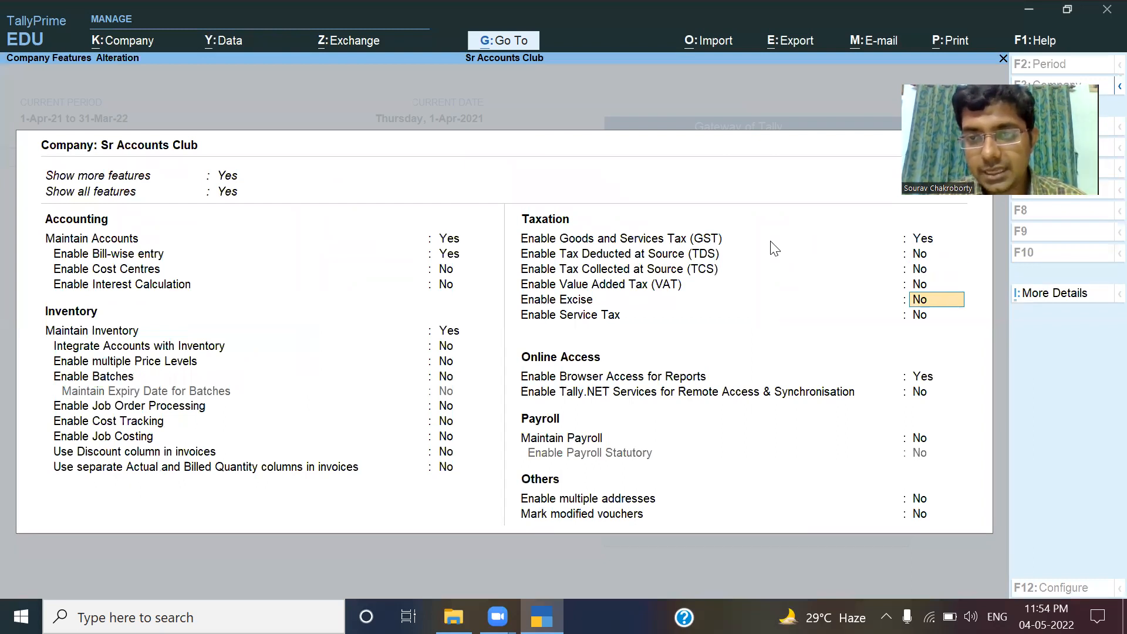
key("Return")
key("Return")
key("Return")
key("Return")
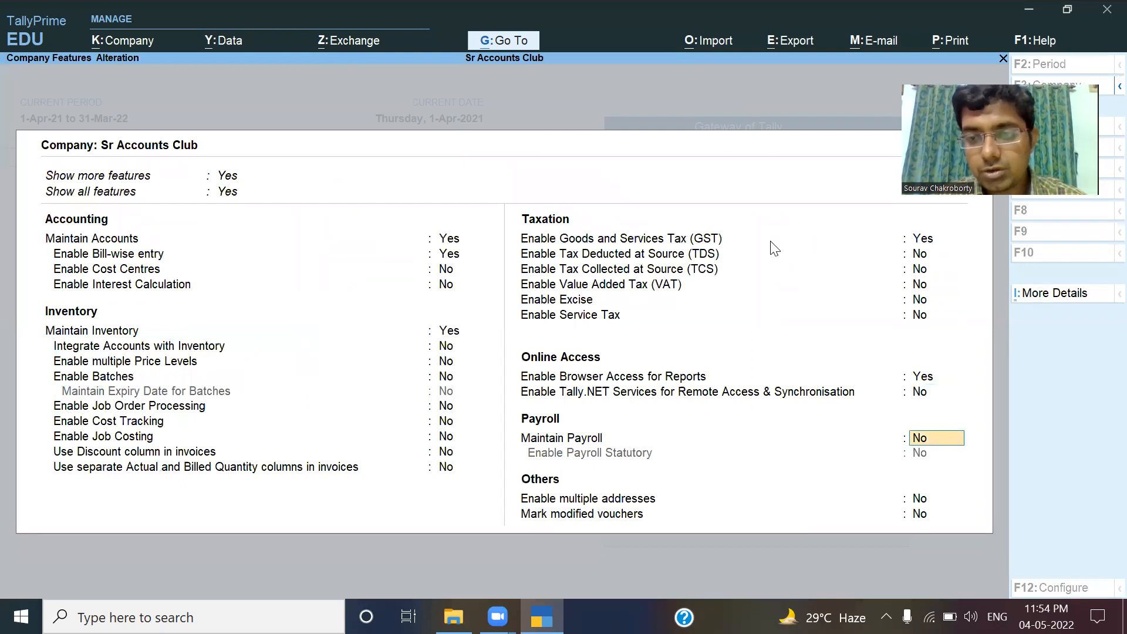
key("Return")
key("Return")
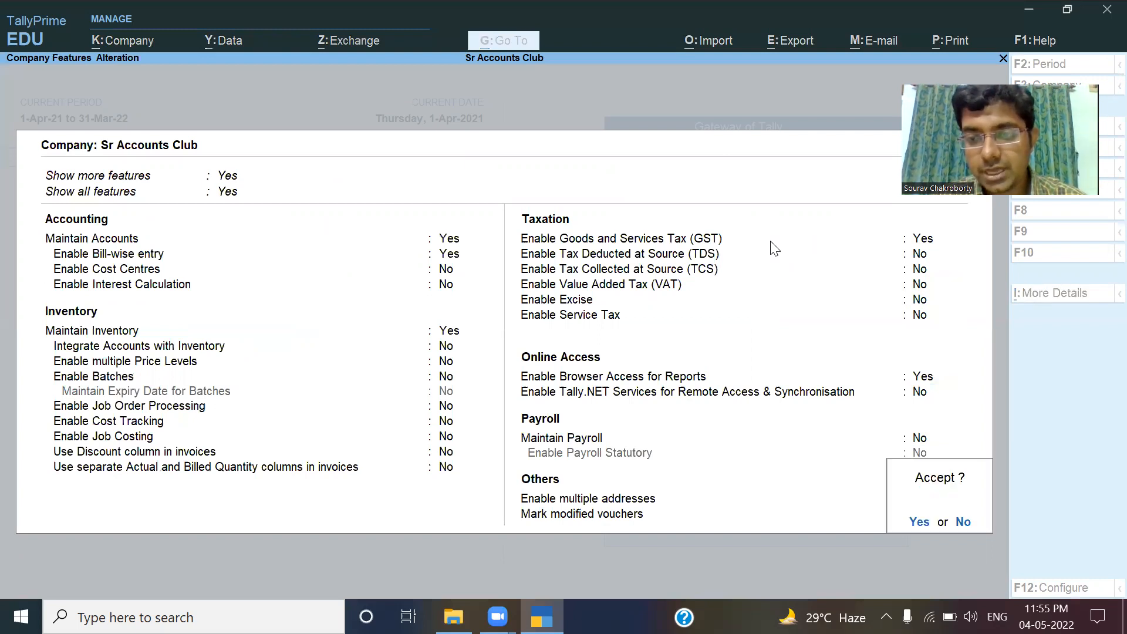
key("Return")
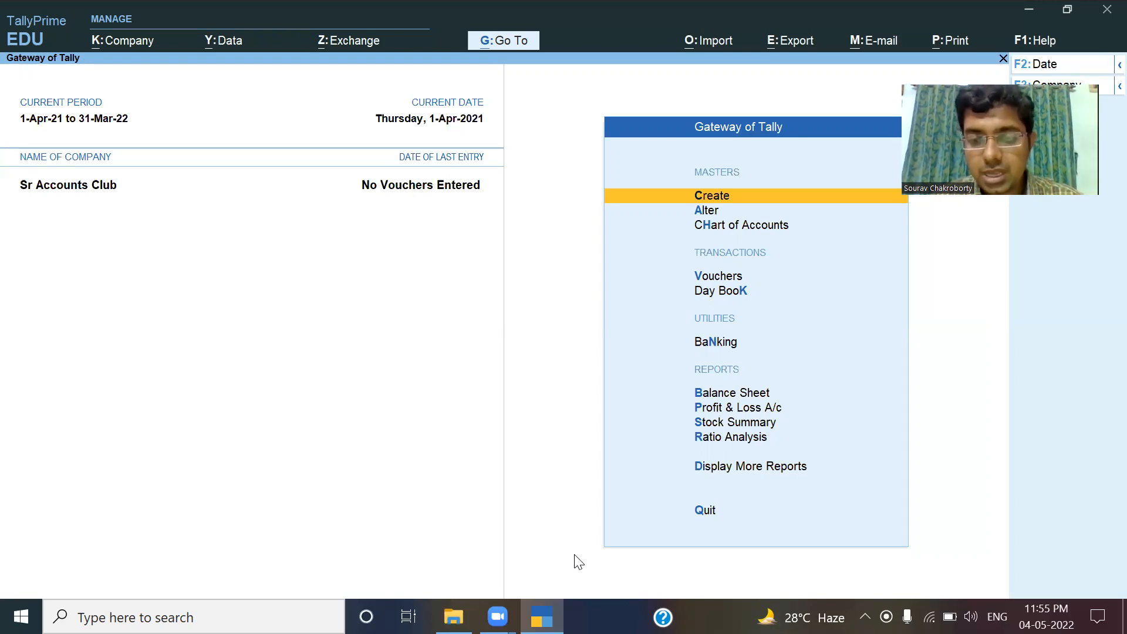
key("alt+Tab")
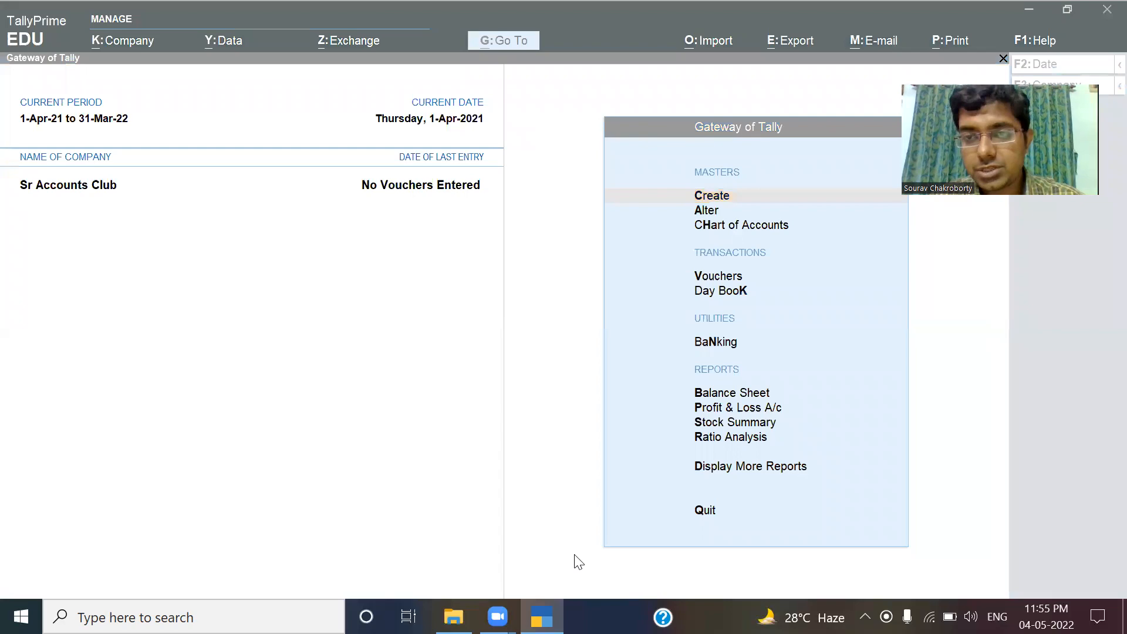